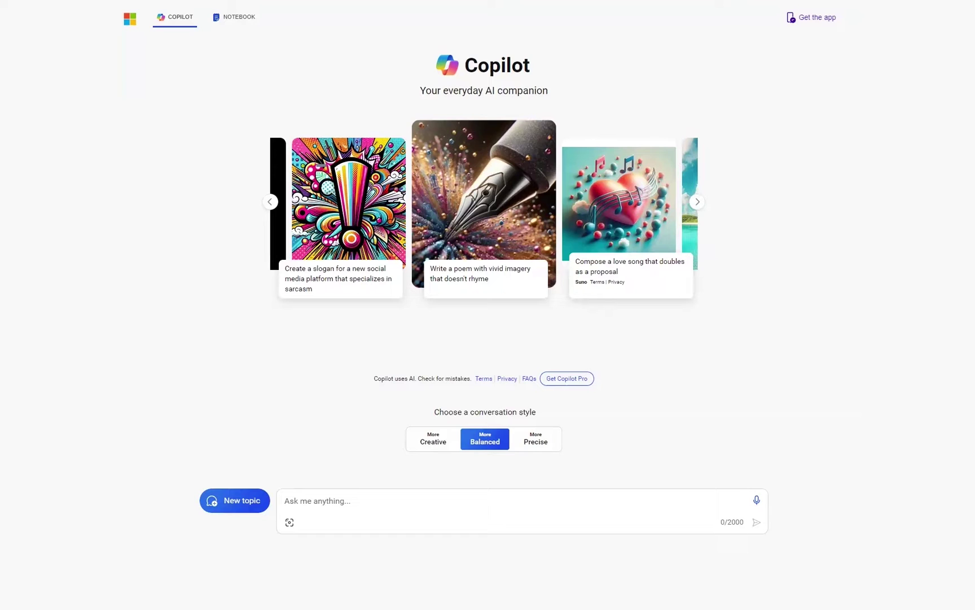
Step: Ask Copilot to 'create a picture of a dancing robot'
{"action": "left_click", "coordinate": [420, 496]}
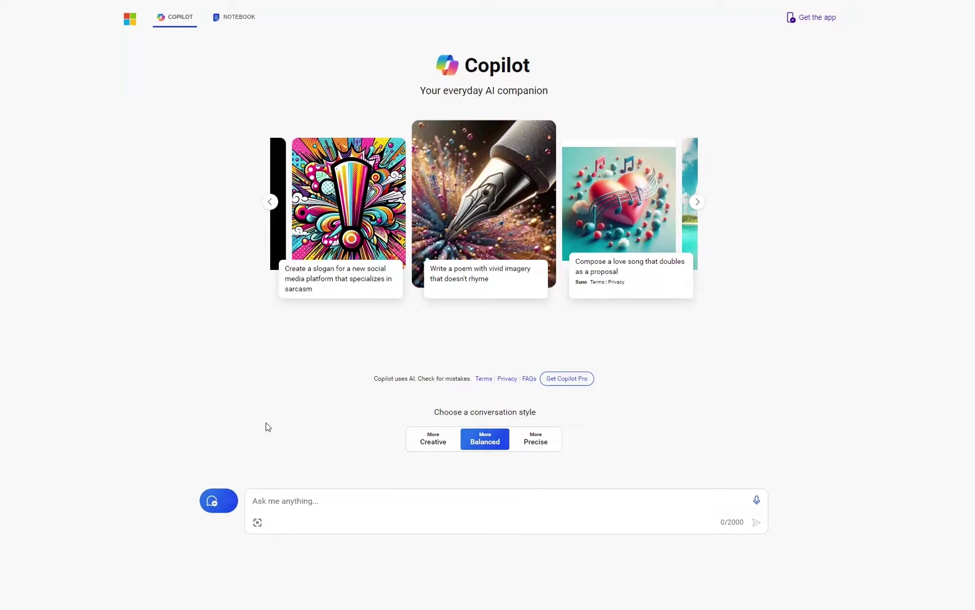
{"action": "type", "text": "create a picture of a dancing robot"}
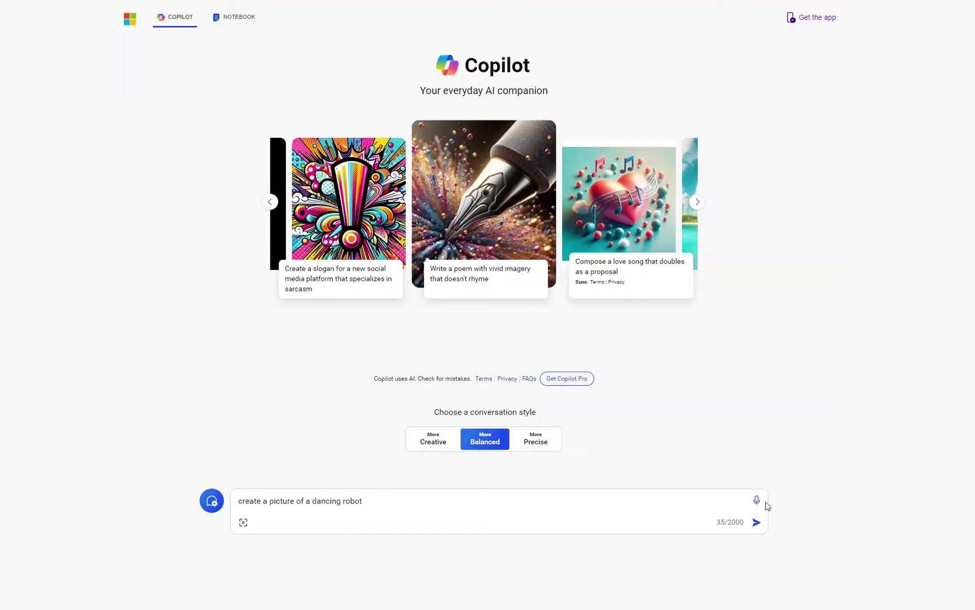
{"action": "left_click", "coordinate": [756, 523]}
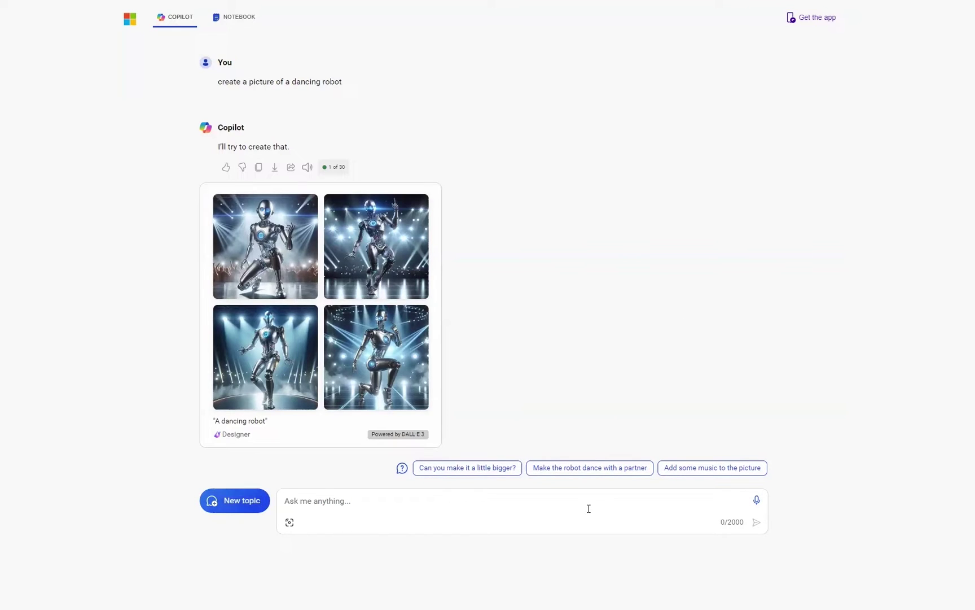
{"action": "type", "text": "A photo of a dancing robot toy, realistic, bright colors"}
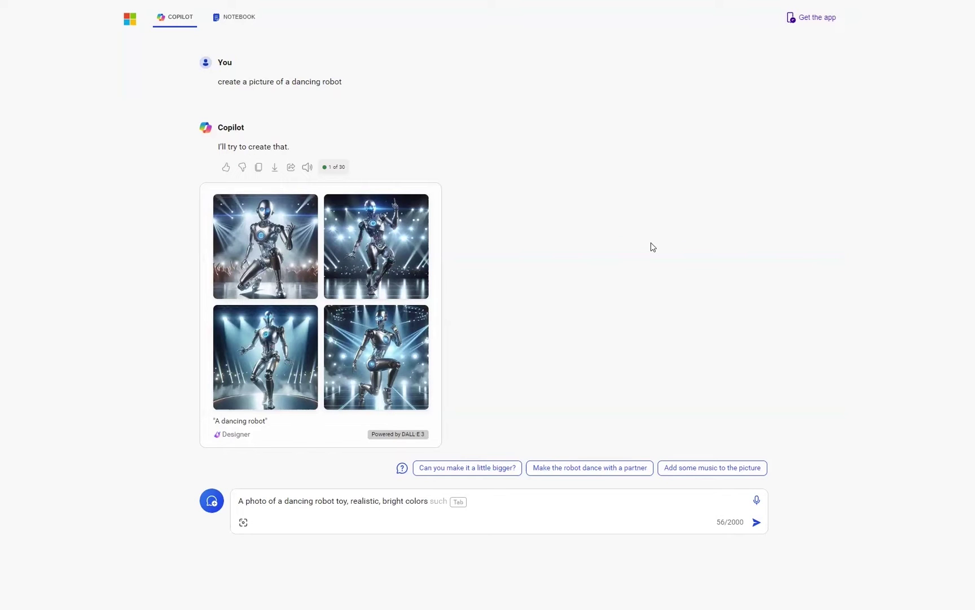
Step: Submit the prompt 'A photo of a dancing robot toy, realistic, bright colors'
{"action": "left_click", "coordinate": [756, 523]}
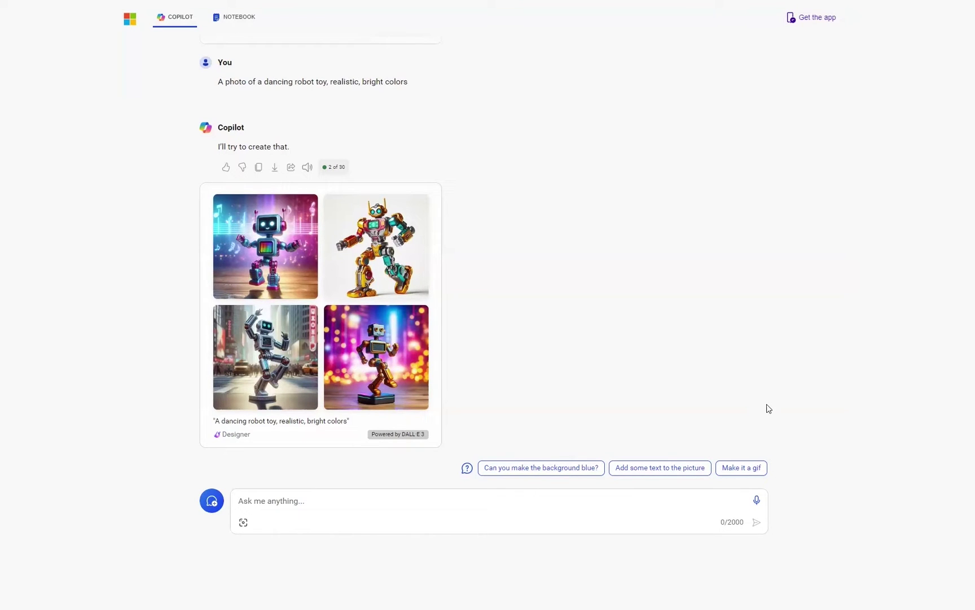
Step: Enlarge the first robot toy image, try and undo Color pop, then apply Blur background
{"action": "left_click", "coordinate": [254, 260]}
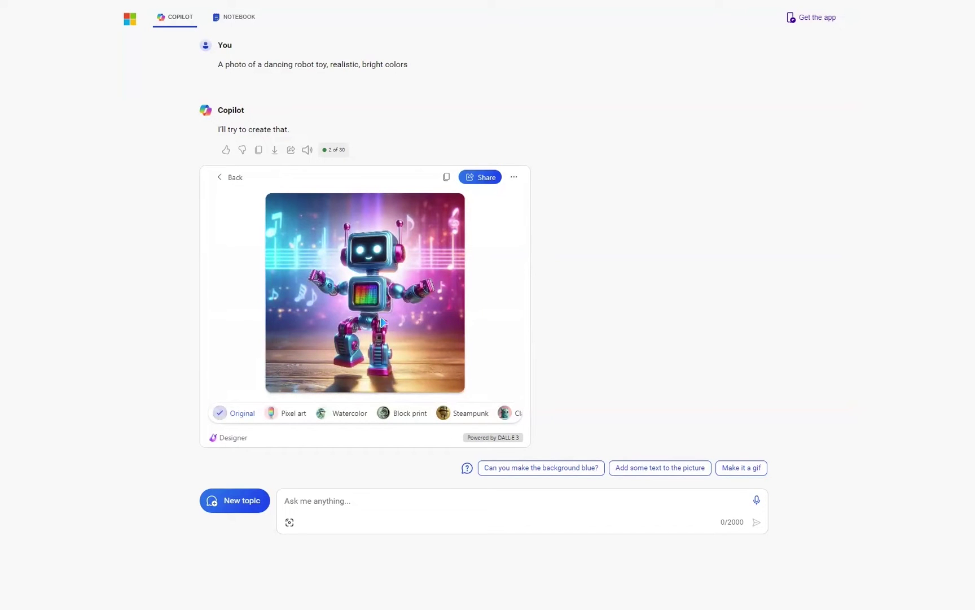
{"action": "left_click", "coordinate": [358, 269]}
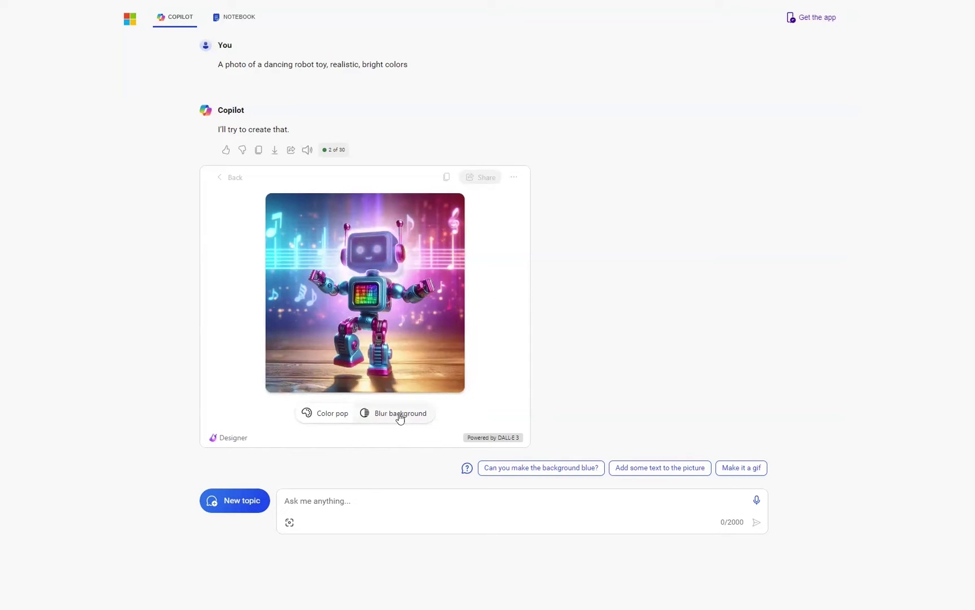
{"action": "left_click", "coordinate": [324, 415]}
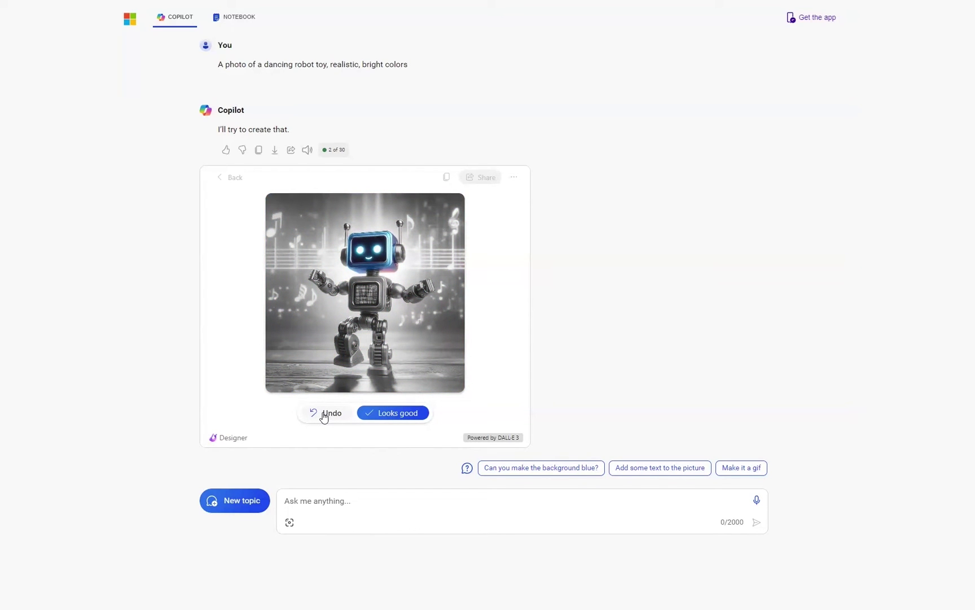
{"action": "left_click", "coordinate": [324, 416]}
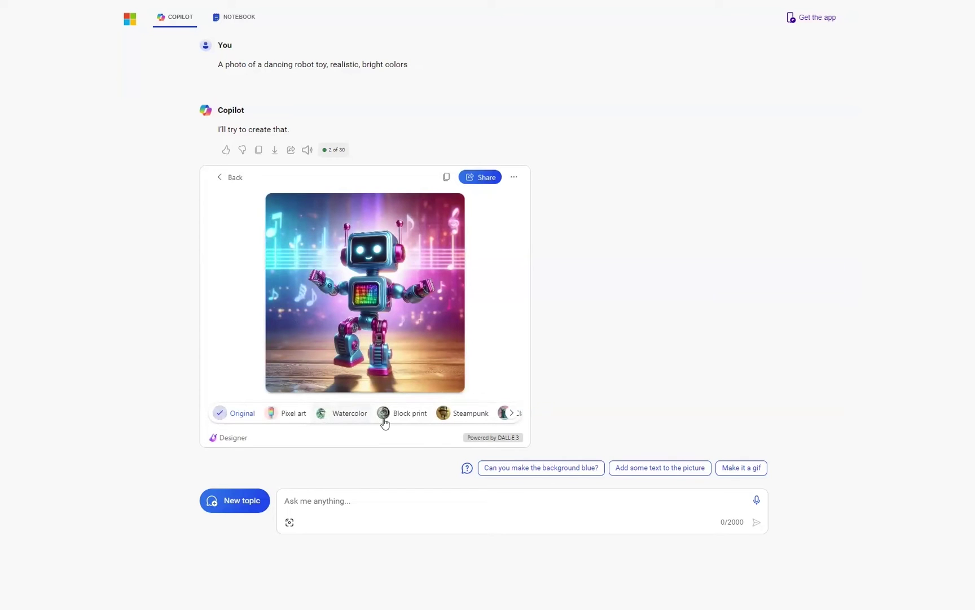
{"action": "left_click", "coordinate": [353, 270]}
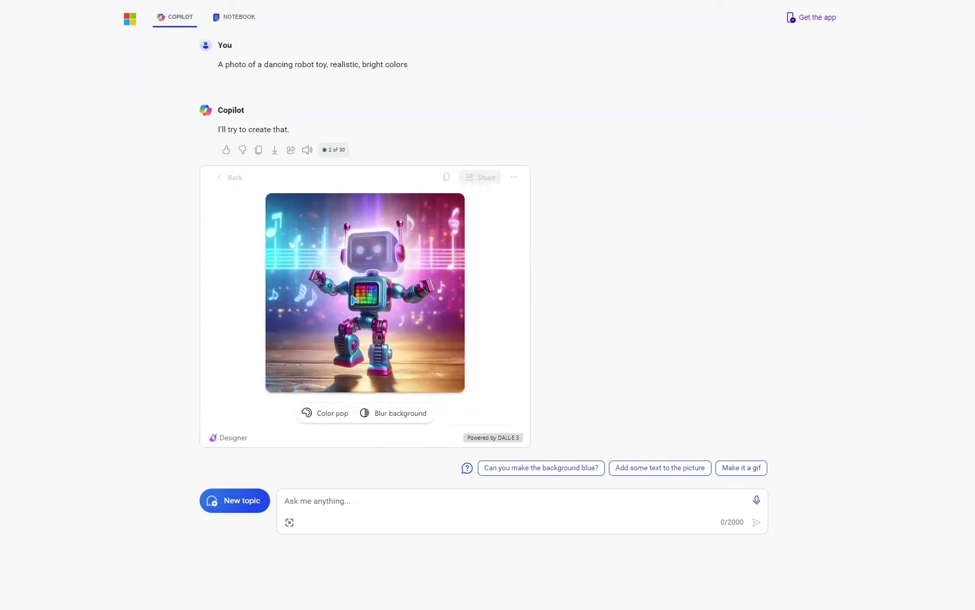
{"action": "left_click", "coordinate": [395, 415]}
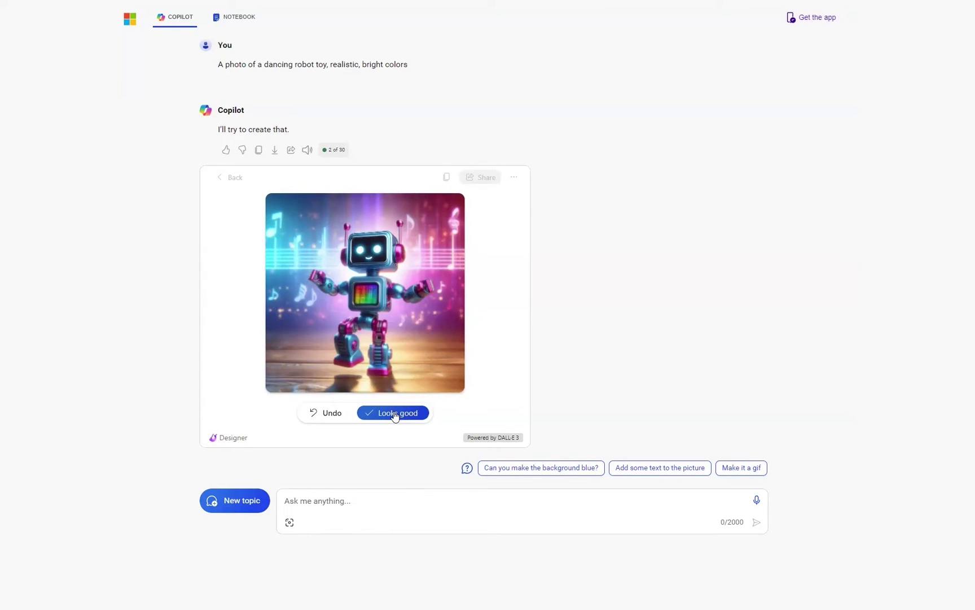
Step: Undo the blur, try and discard Watercolor, then restyle the robot as Pixel art
{"action": "left_click", "coordinate": [329, 415]}
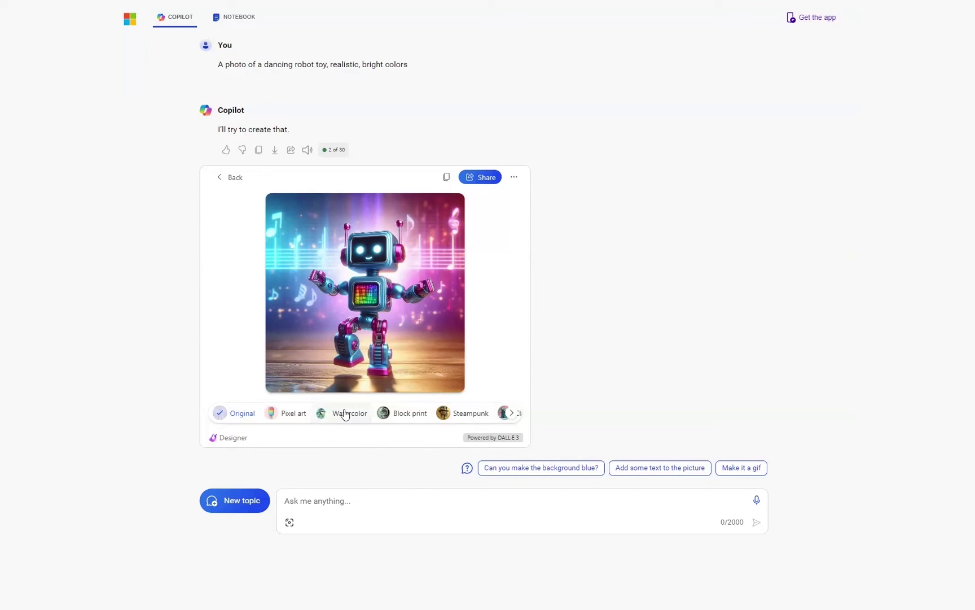
{"action": "left_click", "coordinate": [345, 414]}
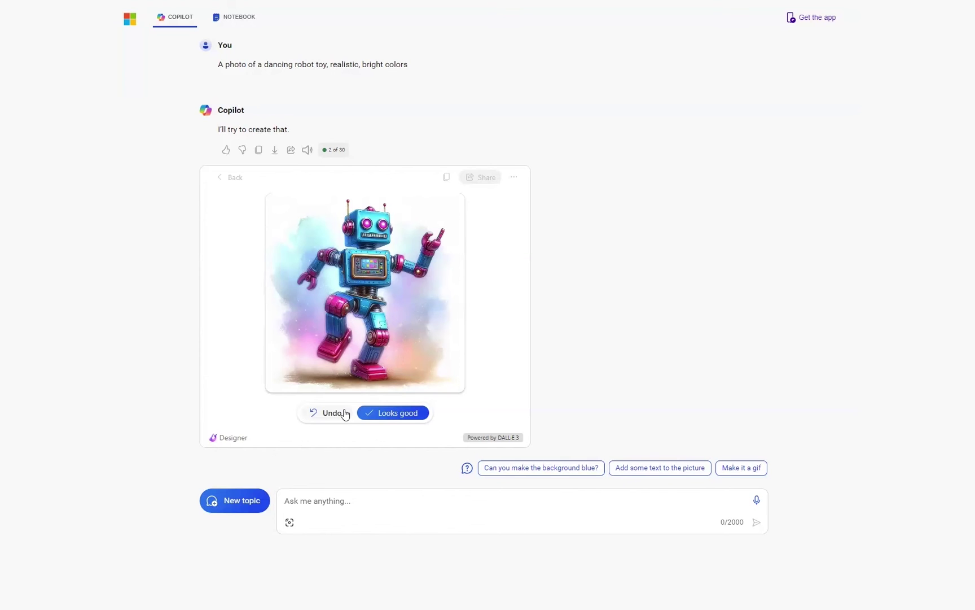
{"action": "left_click", "coordinate": [333, 413]}
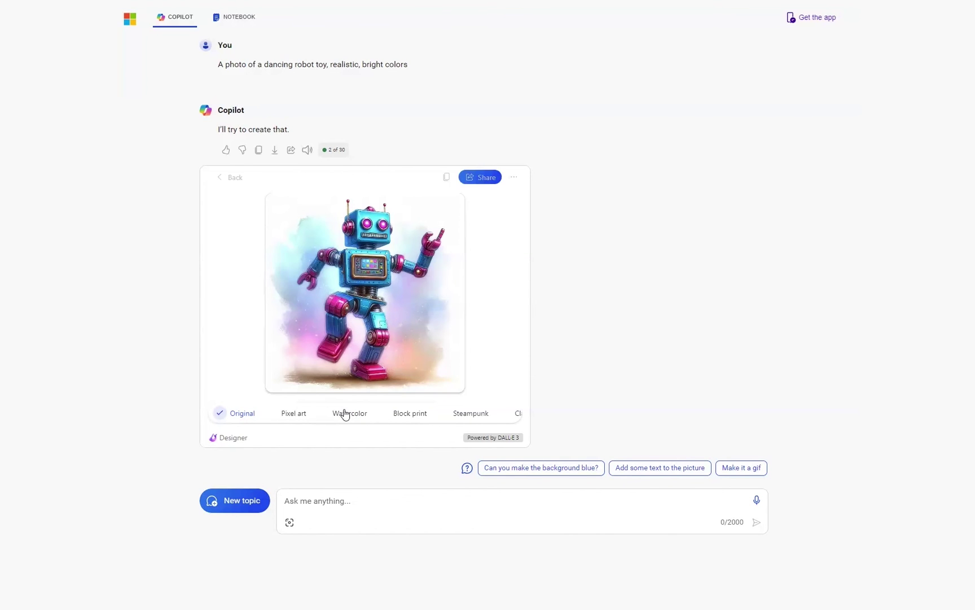
{"action": "left_click", "coordinate": [272, 414]}
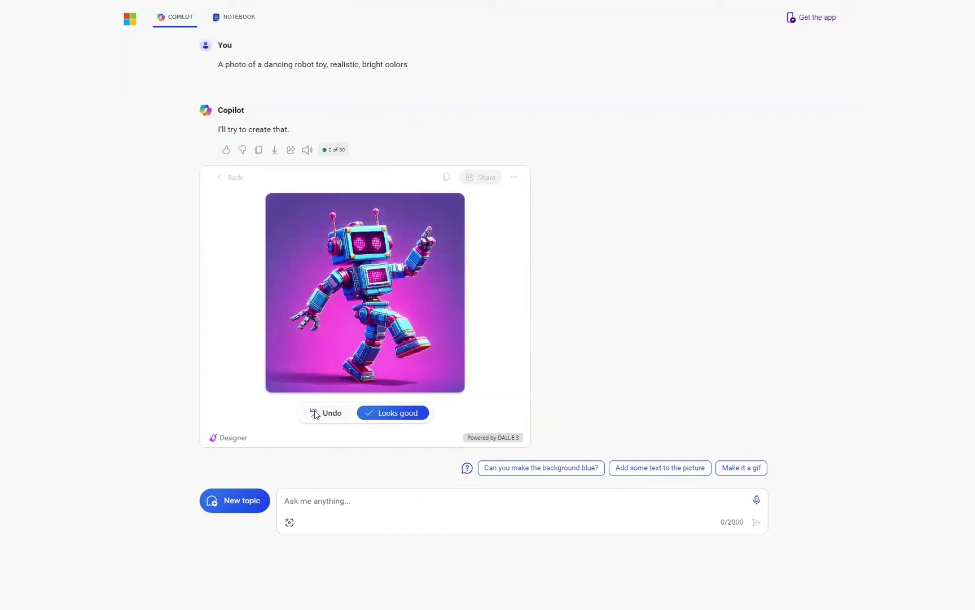
Step: Accept the pixel-art robot with Looks good and download it
{"action": "left_click", "coordinate": [419, 415]}
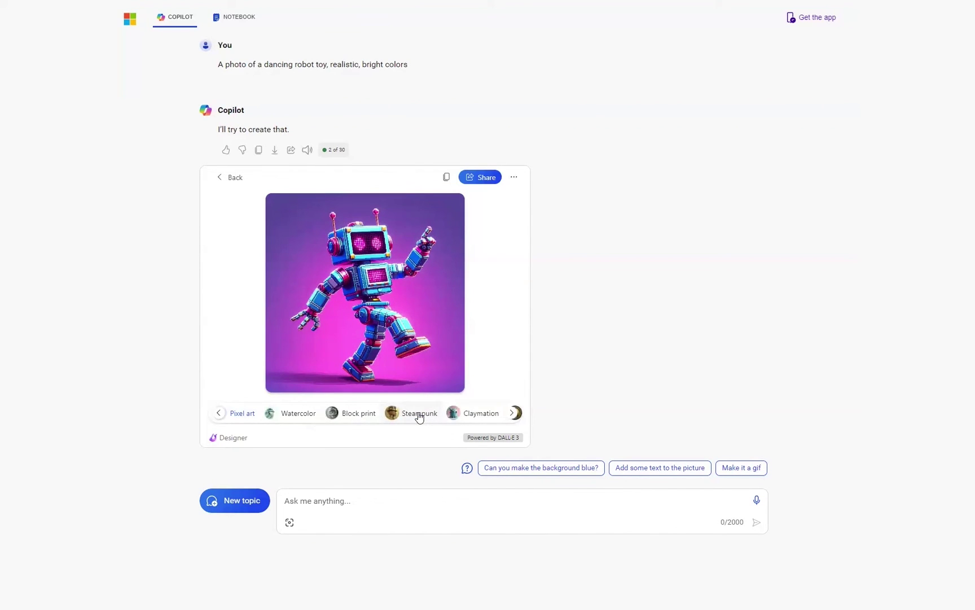
{"action": "left_click", "coordinate": [515, 178]}
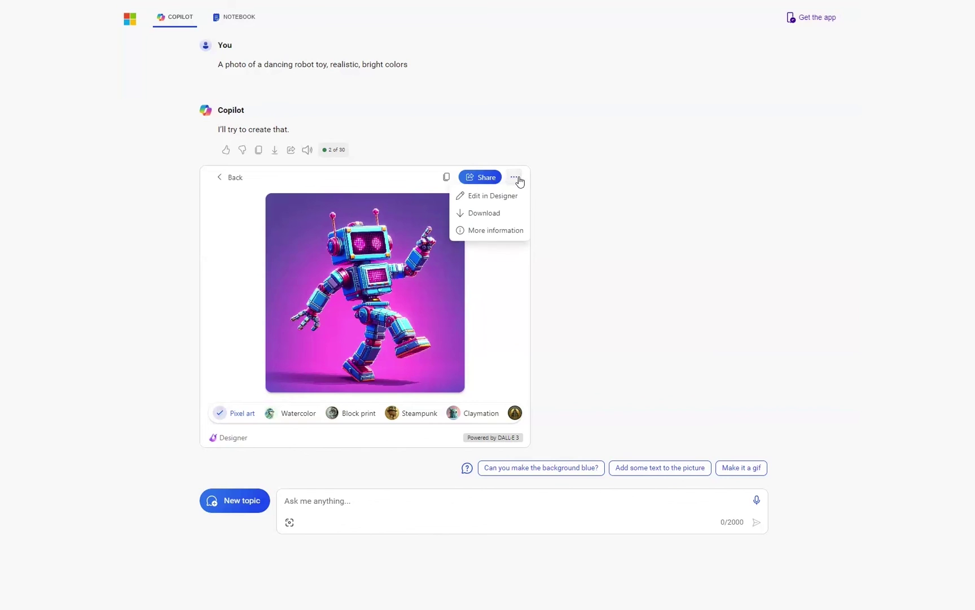
{"action": "left_click", "coordinate": [503, 213]}
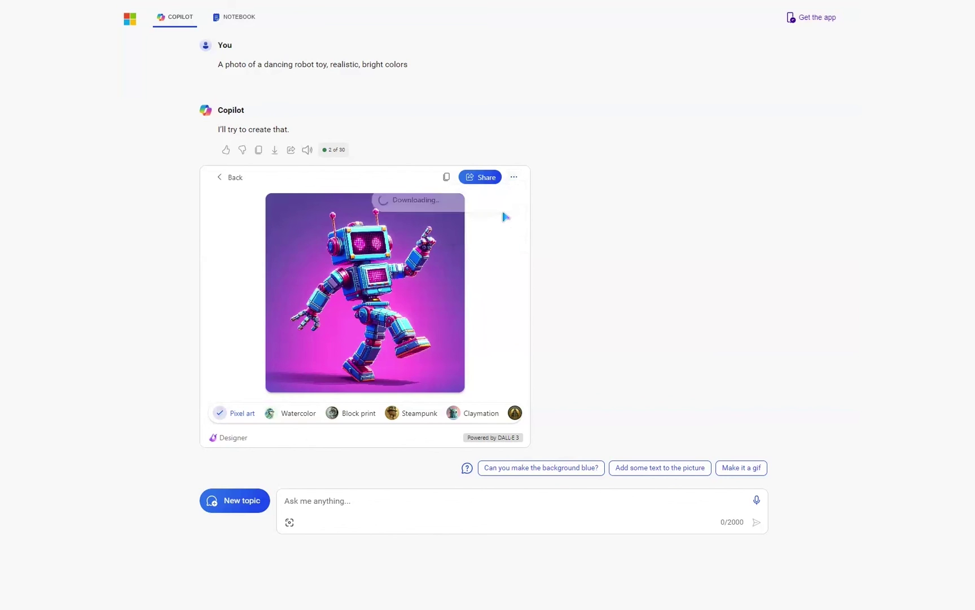